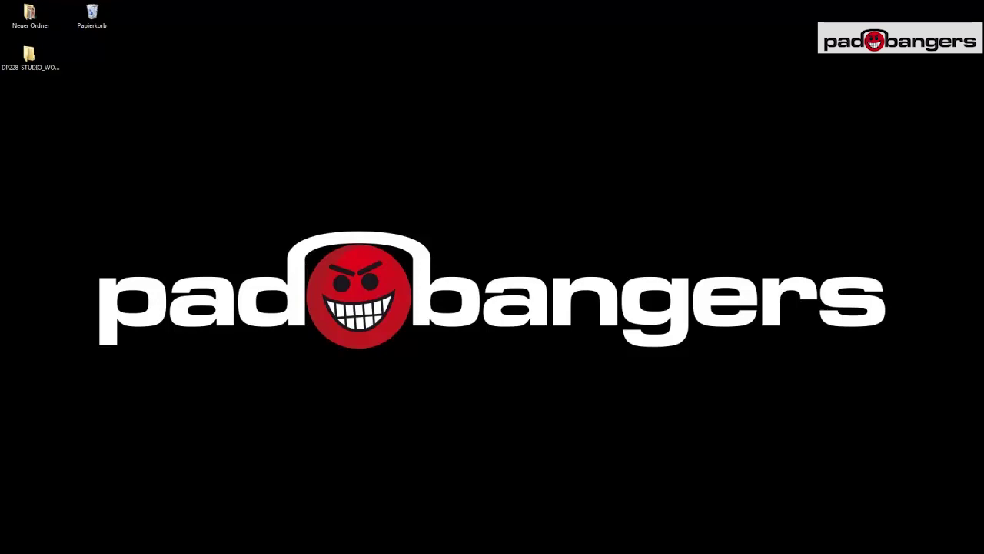
Minimize the jBridge web page and start jBridger by typing 'jbr' in Launchy
key("alt+Tab")
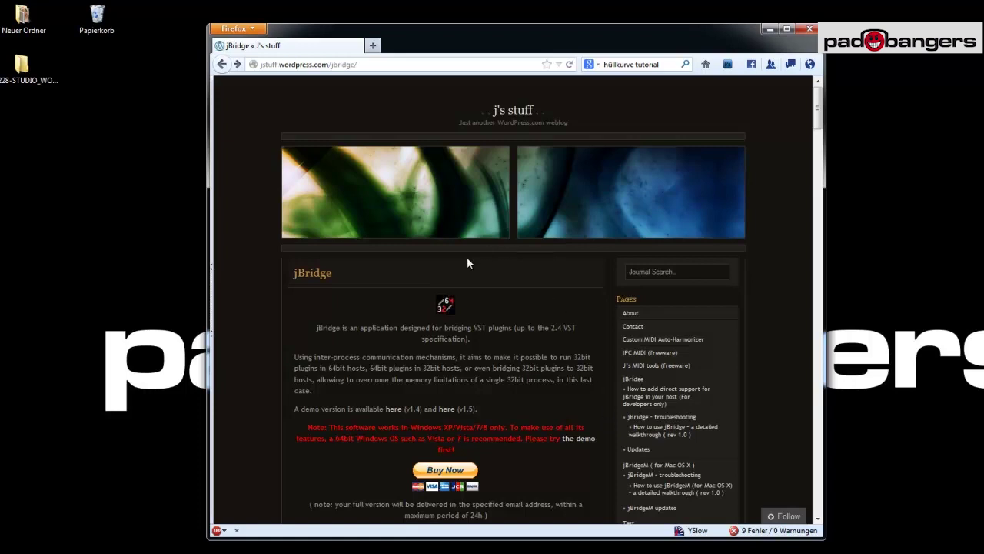
left_click(768, 28)
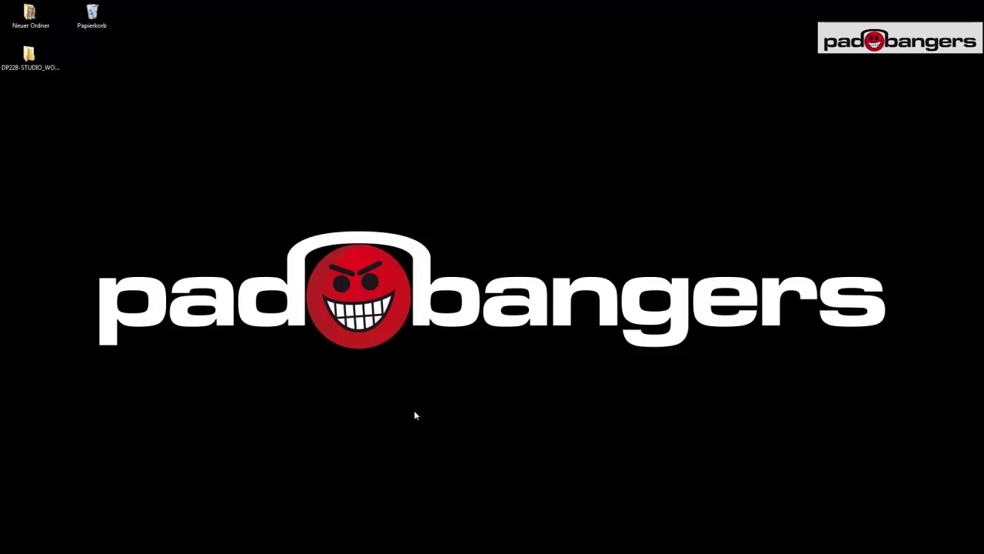
key("alt+space")
type("jbrid")
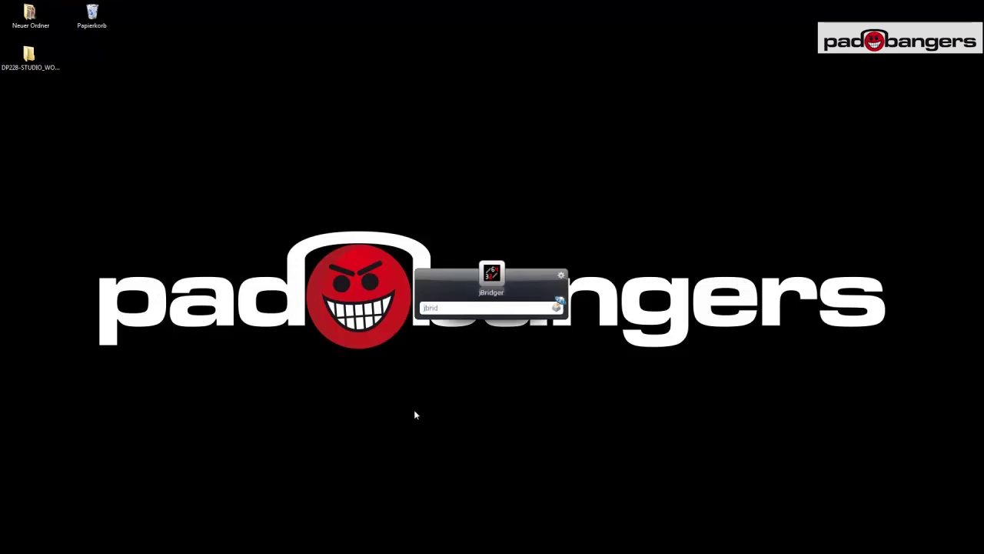
key("Return")
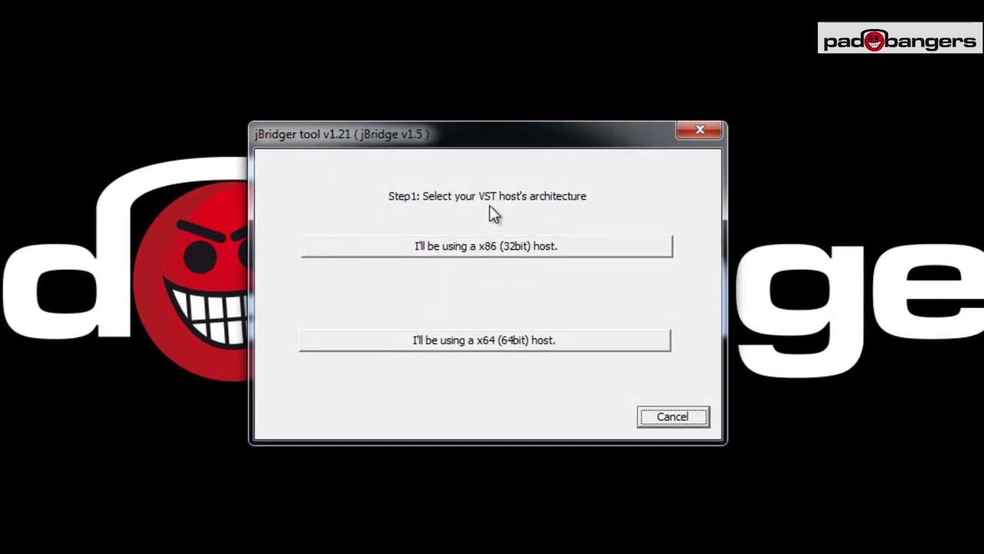
Choose the x64 (64bit) host and uncheck sub-directory replication in Step 2
left_click(460, 340)
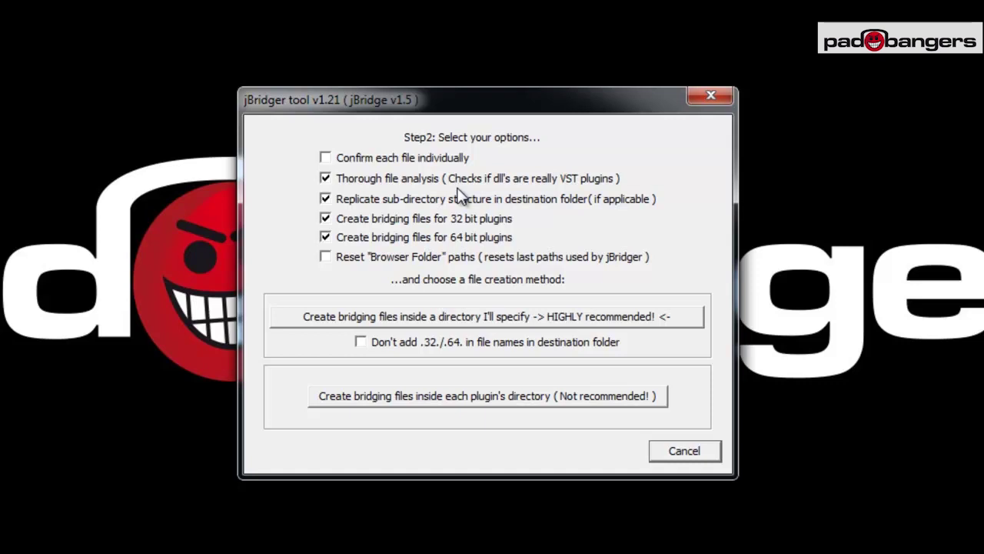
left_click(326, 200)
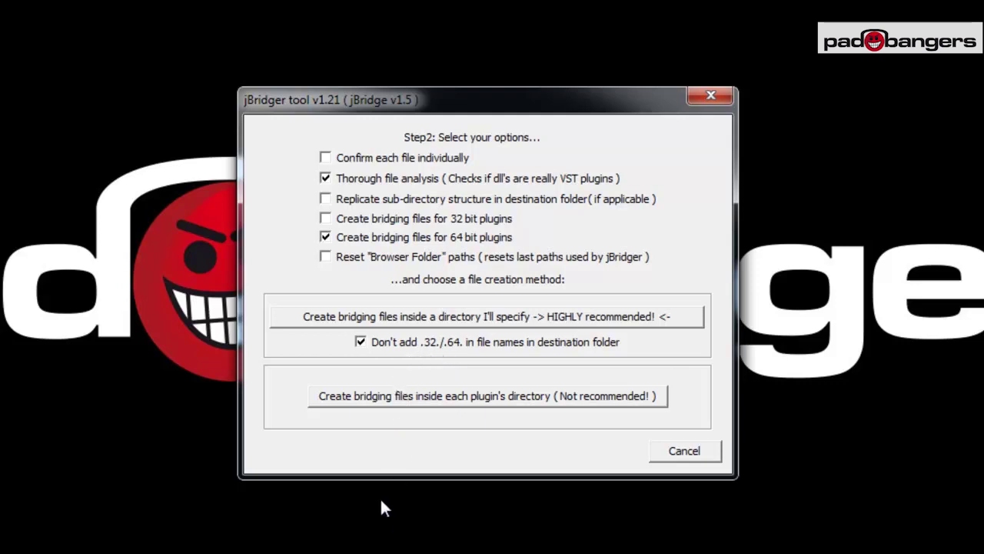
Choose to create the bridging files inside a directory you specify
left_click(394, 323)
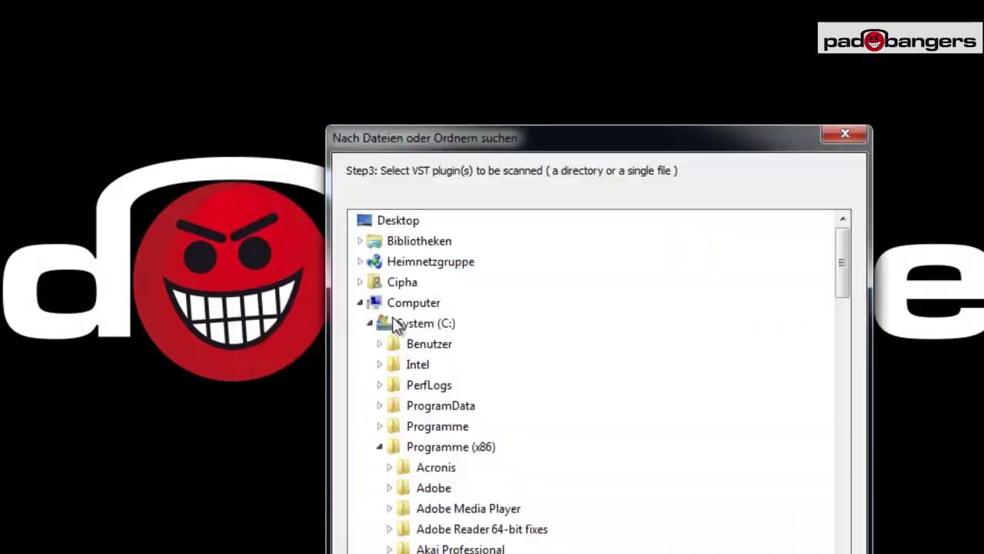
Pick Programme (x86) > VstPlugins as the plugin folder to scan and confirm with OK
left_click_drag(433, 140, 341, 14)
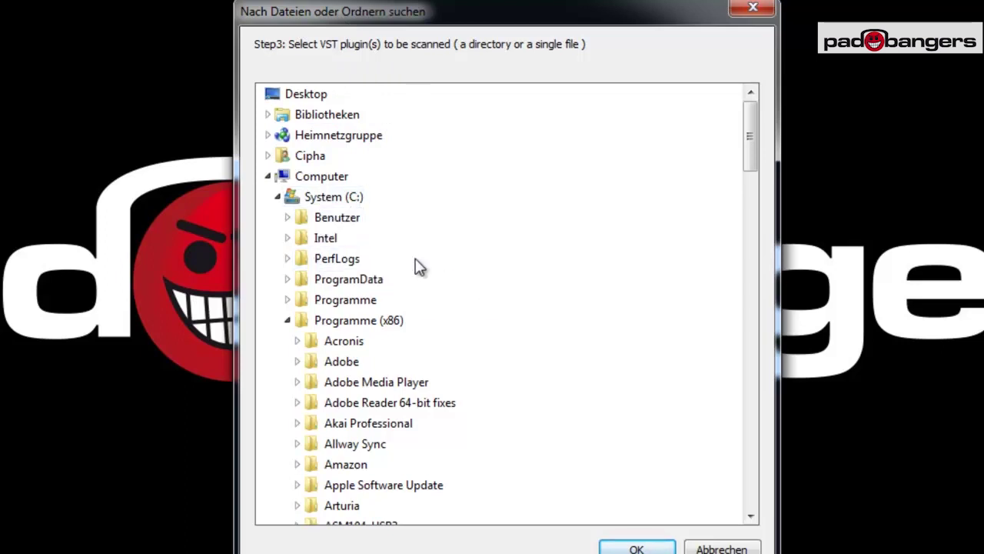
scroll(377, 198, "down", 2)
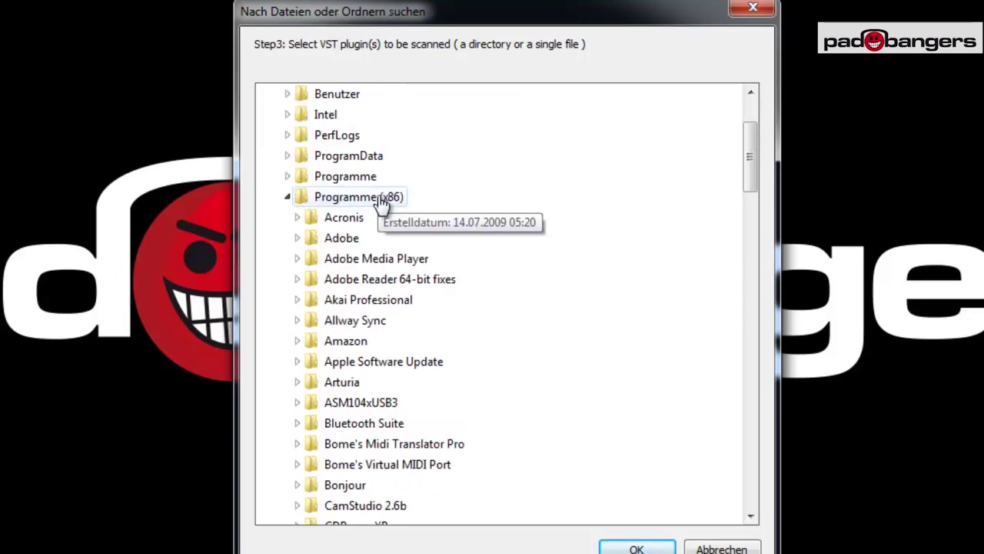
scroll(404, 246, "down", 2)
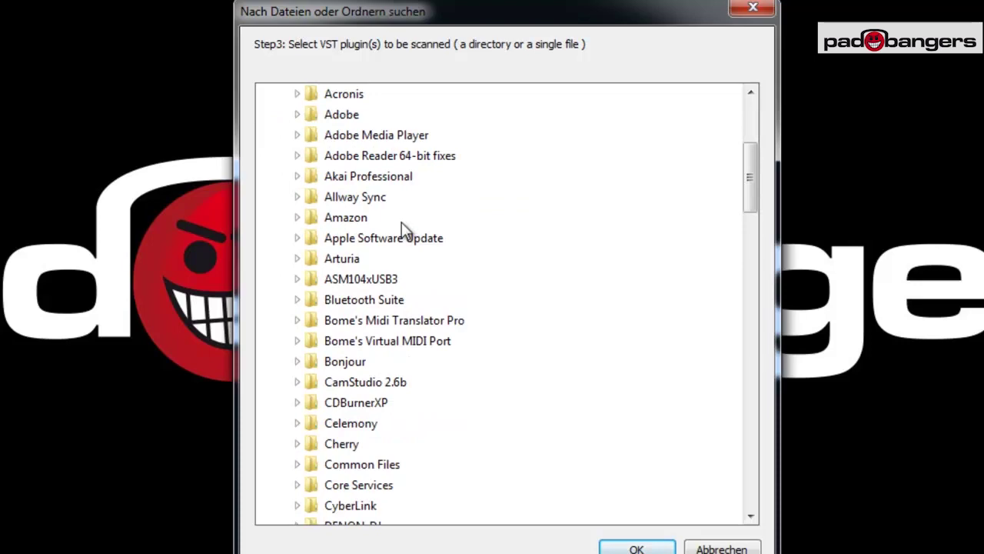
scroll(401, 223, "down", 5)
scroll(388, 359, "down", 4)
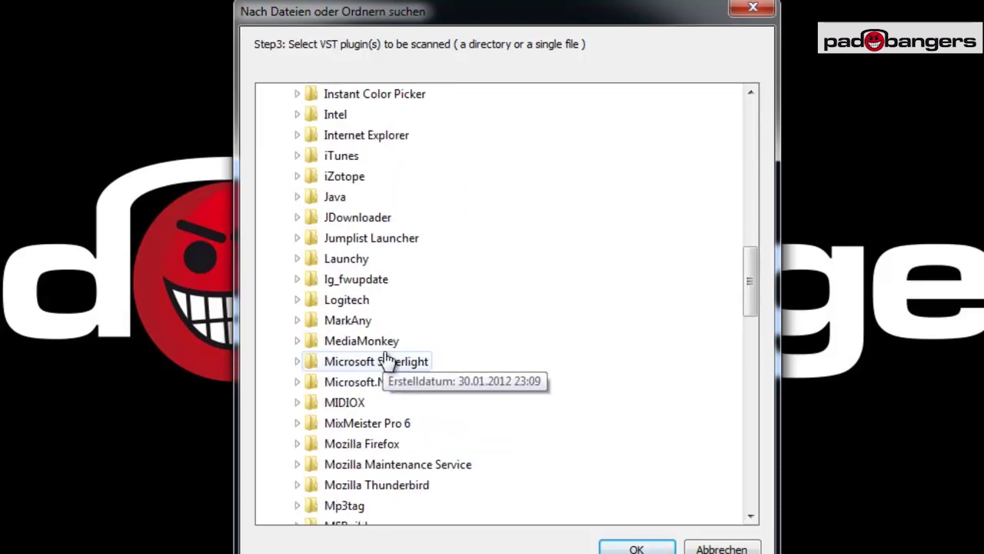
scroll(388, 359, "up", 12)
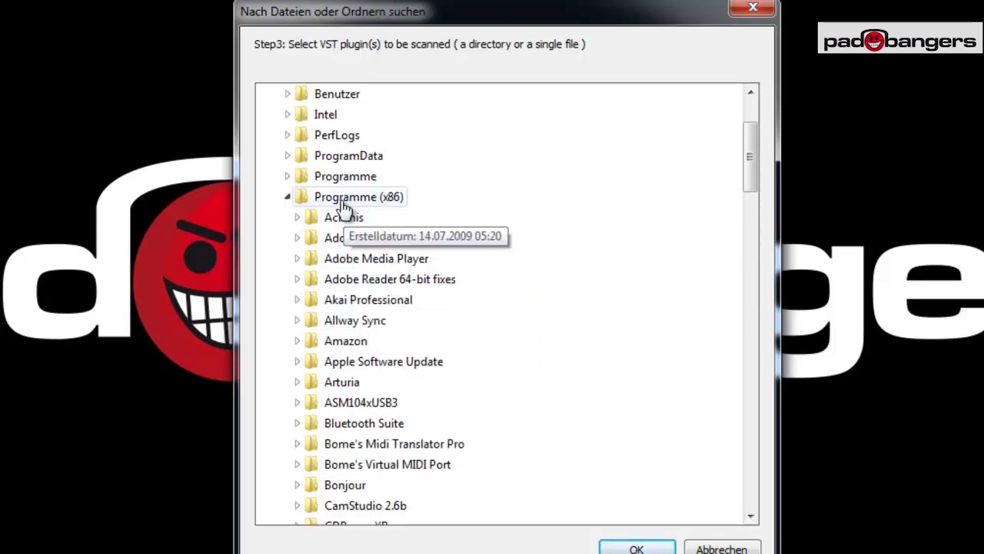
scroll(427, 235, "down", 14)
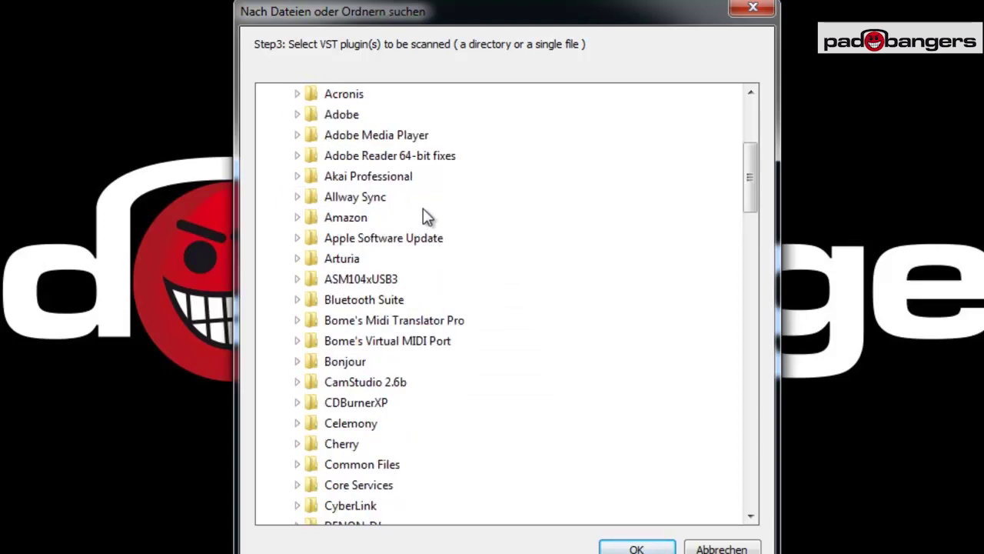
scroll(421, 227, "down", 4)
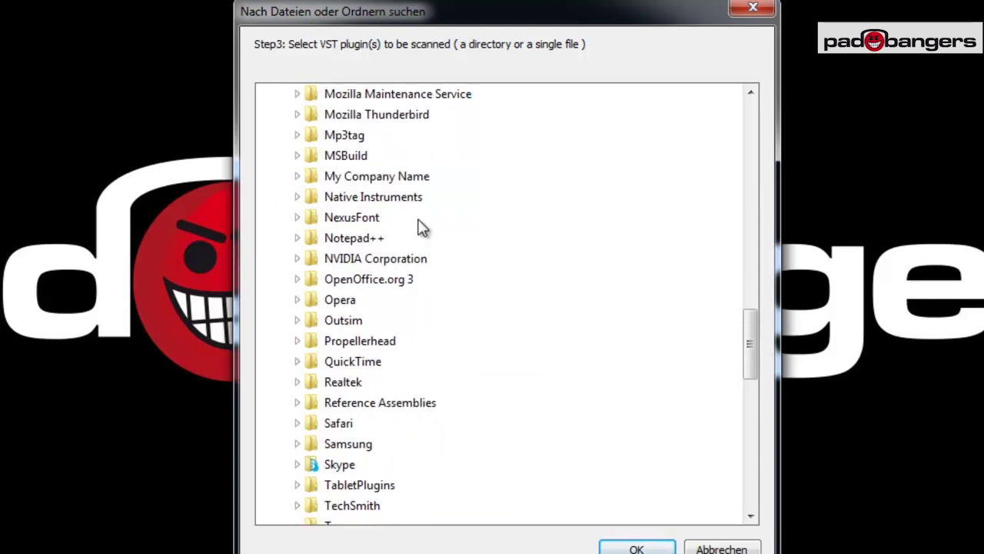
scroll(421, 227, "down", 6)
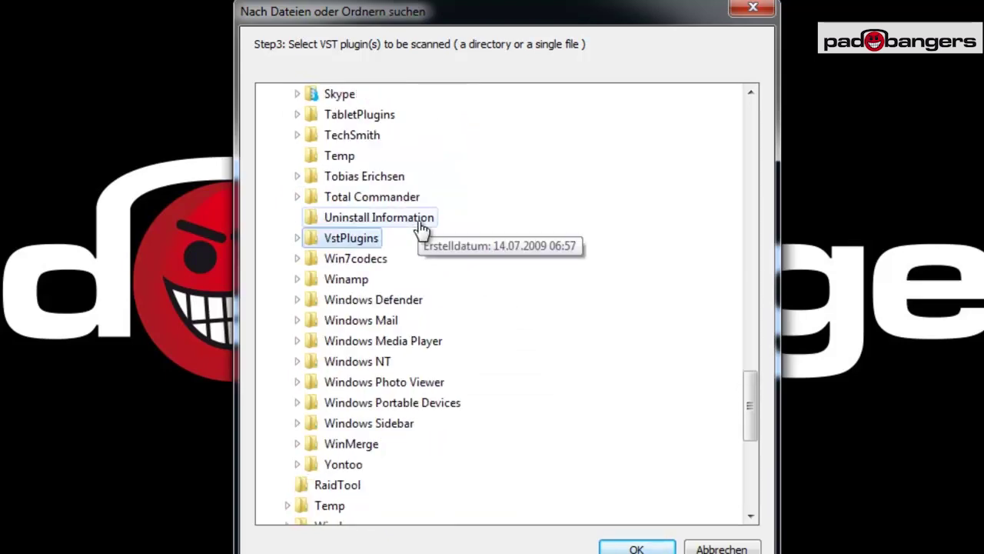
double_click(339, 240)
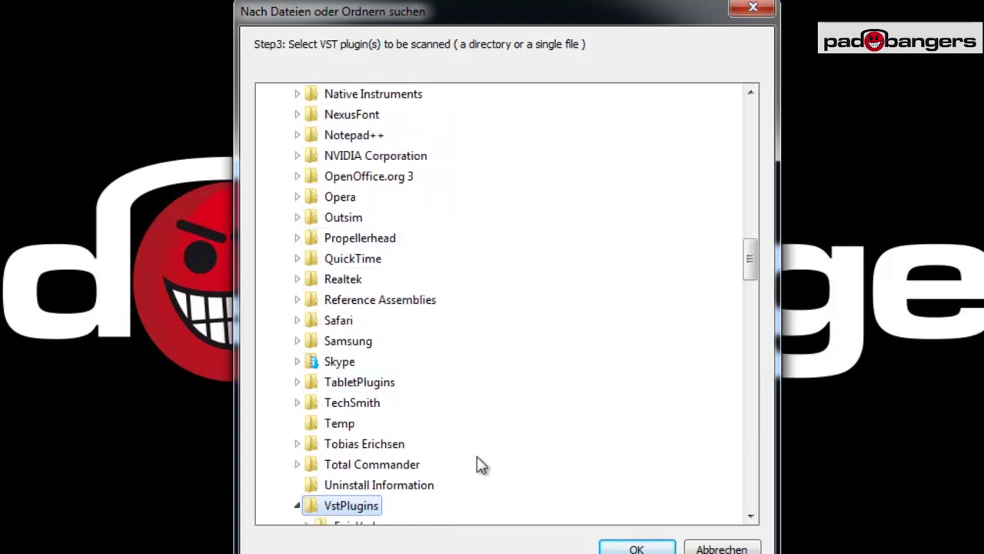
left_click(636, 548)
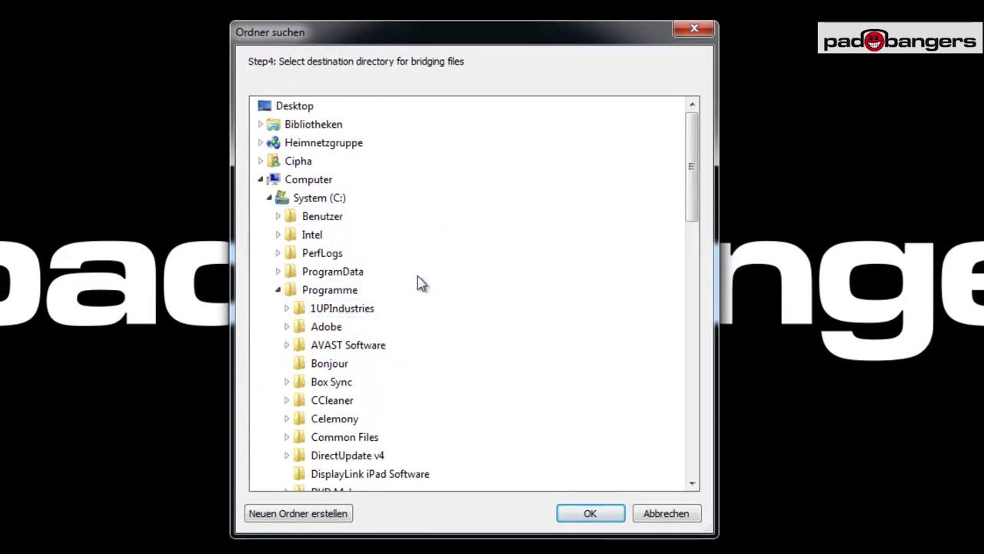
Set VstPlugins\Bridged as the destination, then acknowledge the 1-file-bridged result
scroll(422, 283, "down", 4)
scroll(422, 284, "down", 2)
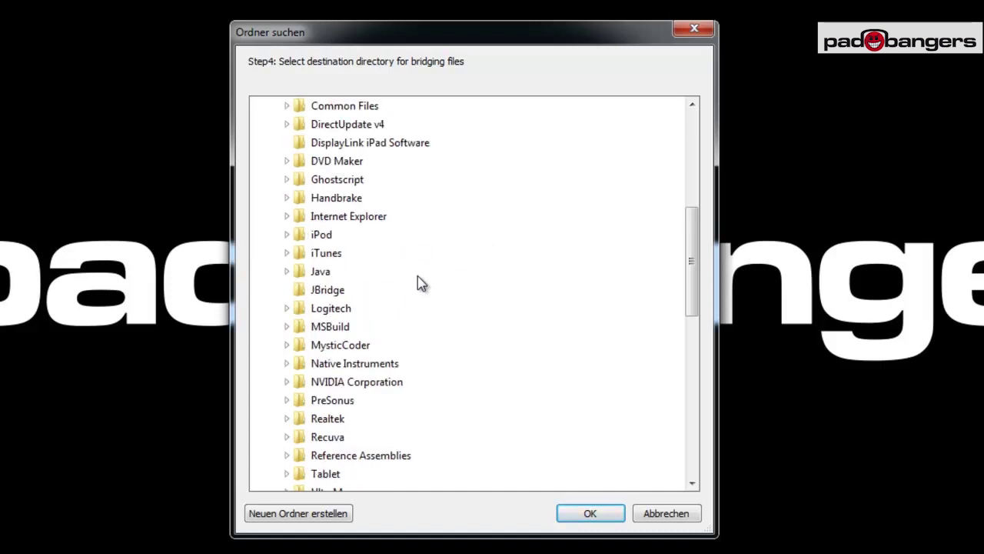
scroll(421, 284, "down", 4)
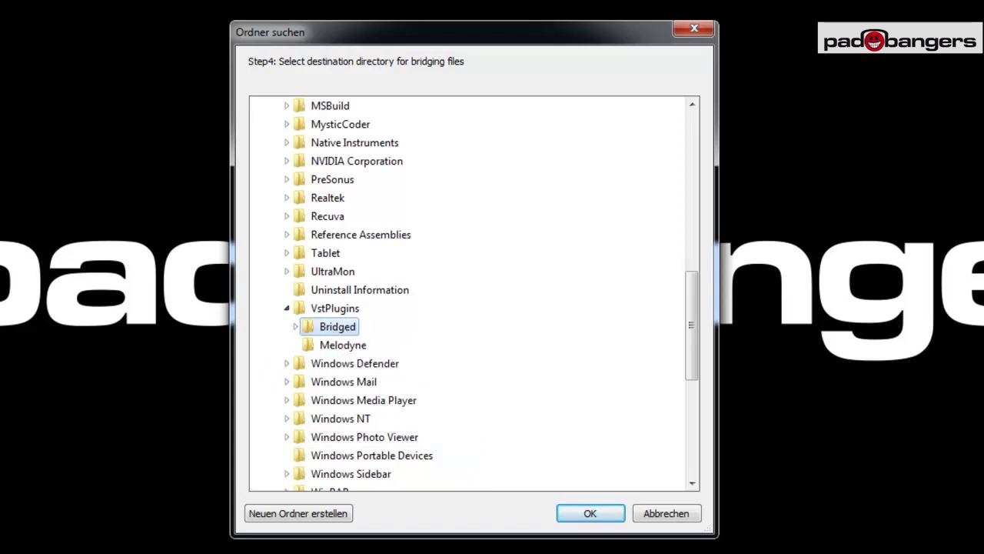
left_click(584, 513)
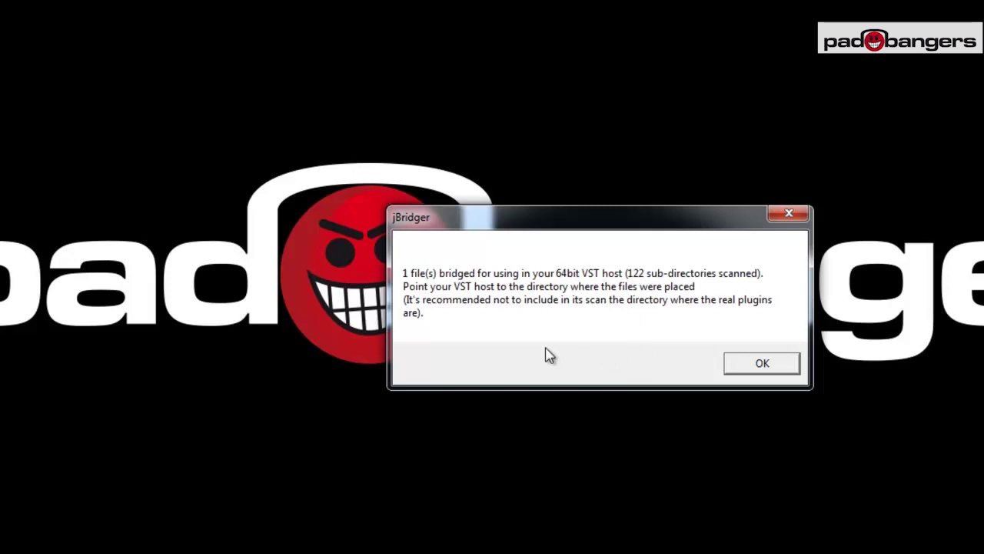
left_click(740, 371)
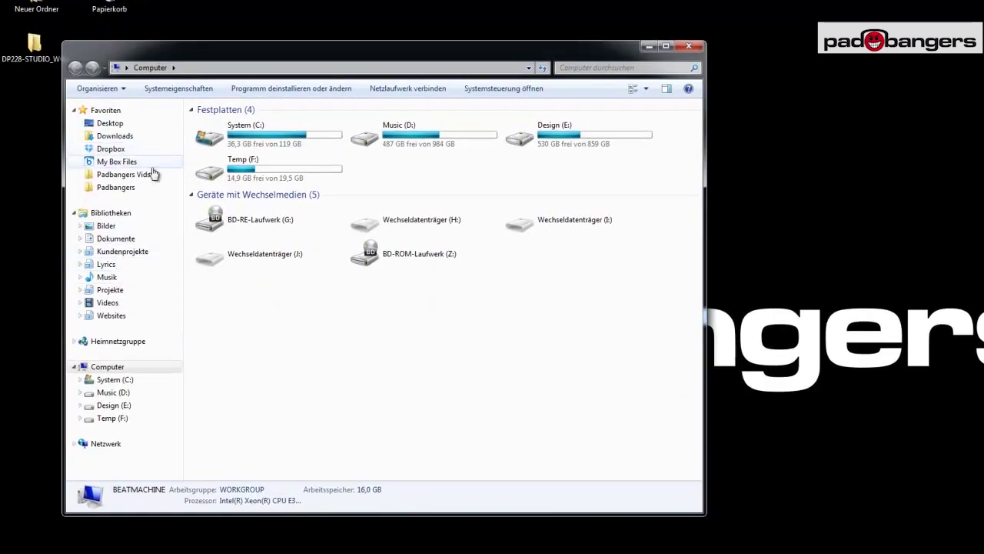
Browse from System (C:) through Programme and VstPlugins into the Bridged folder
double_click(256, 134)
double_click(252, 175)
scroll(277, 269, "down", 4)
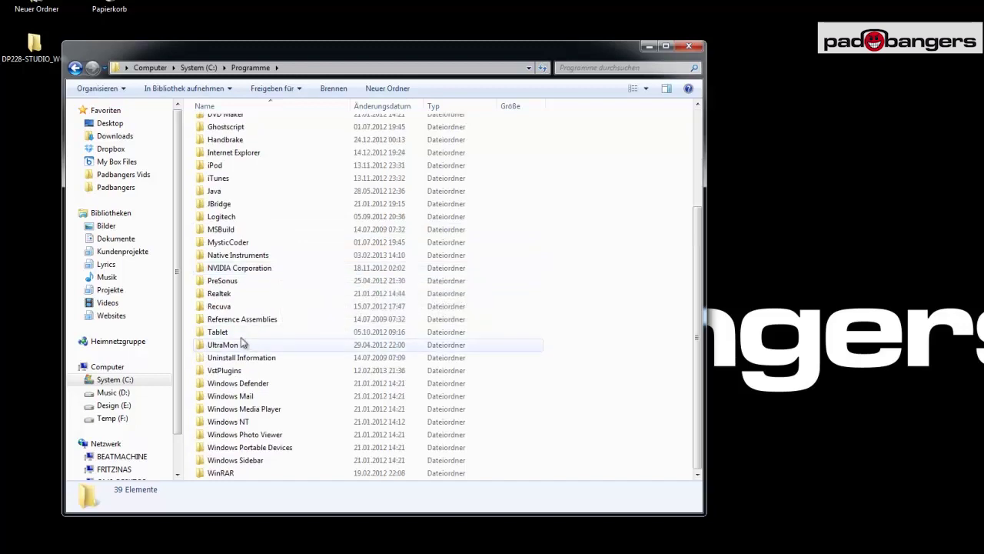
double_click(224, 370)
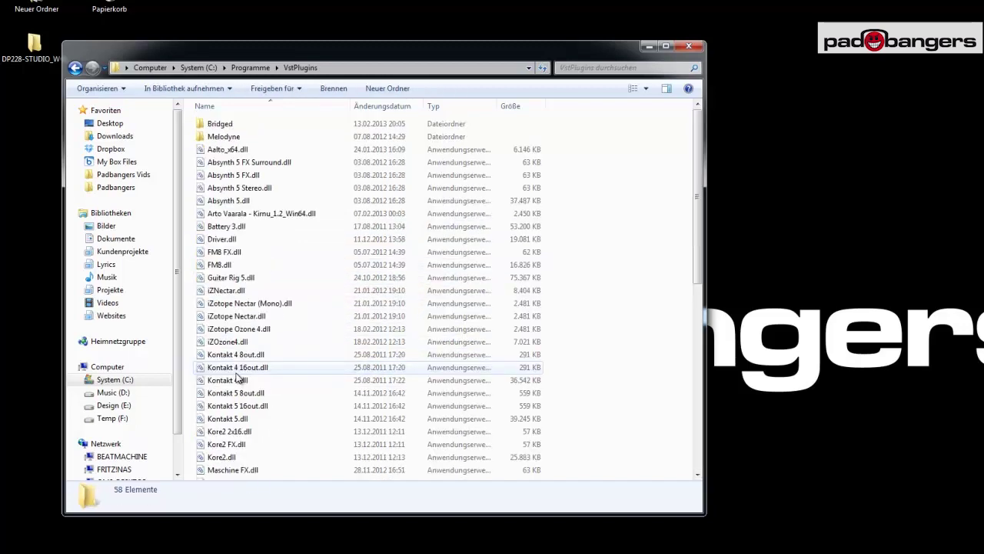
double_click(217, 124)
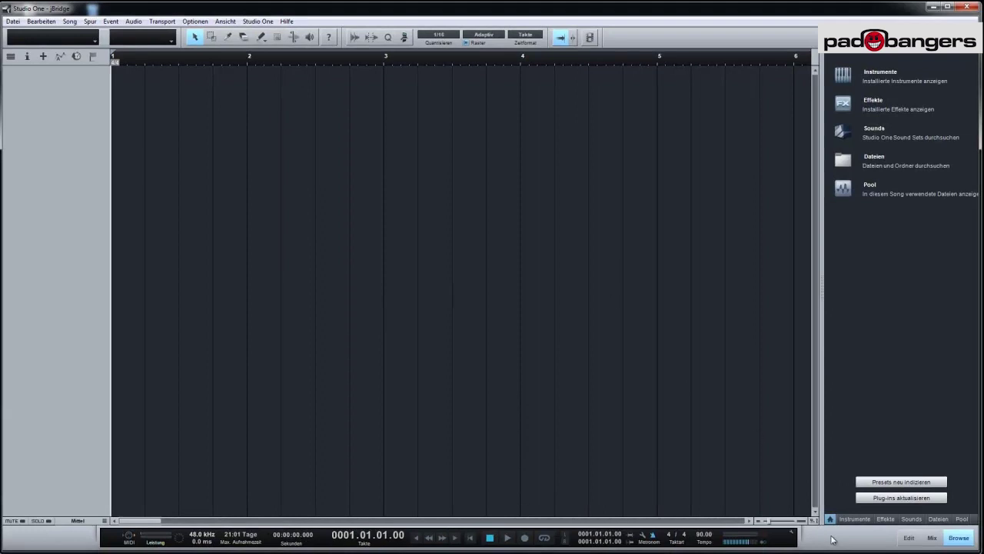
Show the Effekte list and select SPITFISH under [jBridge]digitalfishphones
left_click(885, 518)
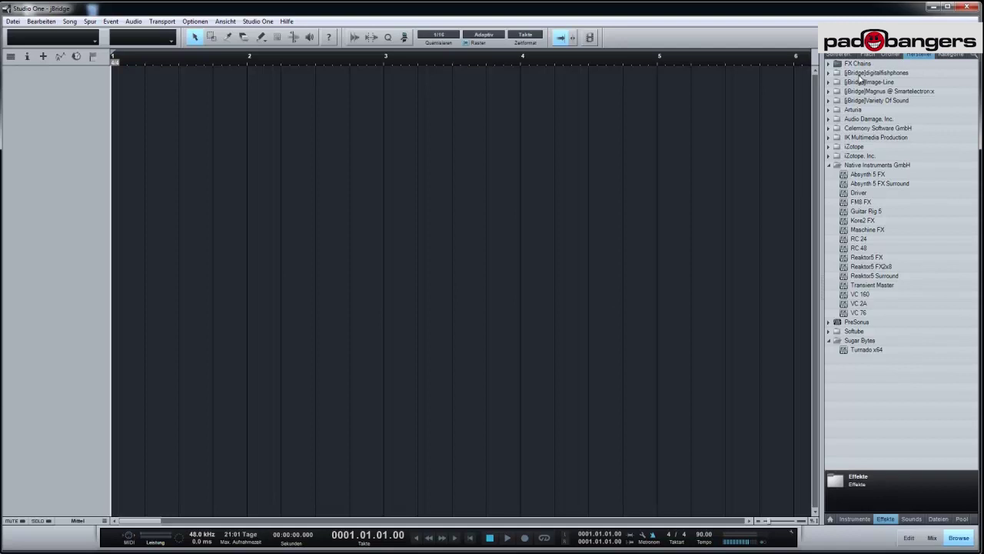
left_click(829, 73)
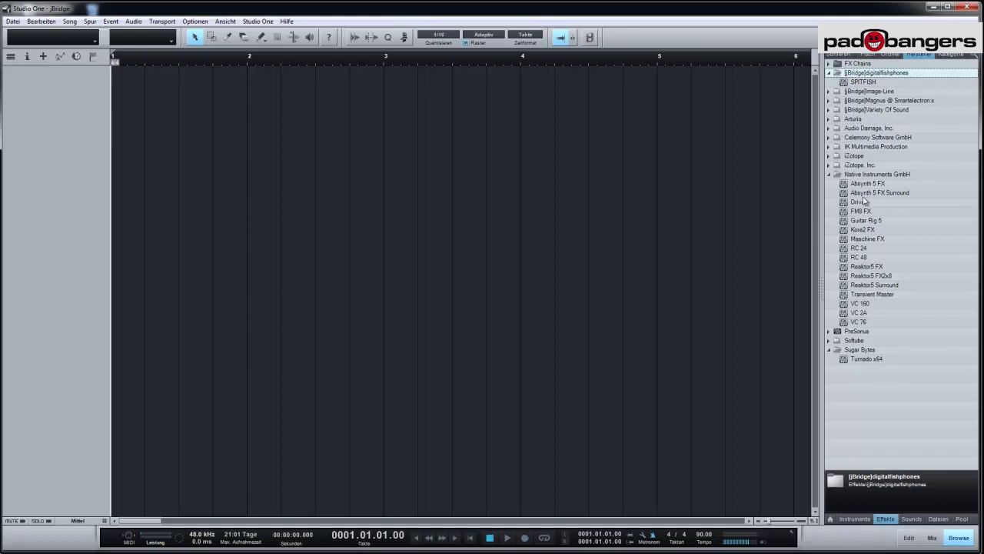
left_click_drag(850, 83, 876, 92)
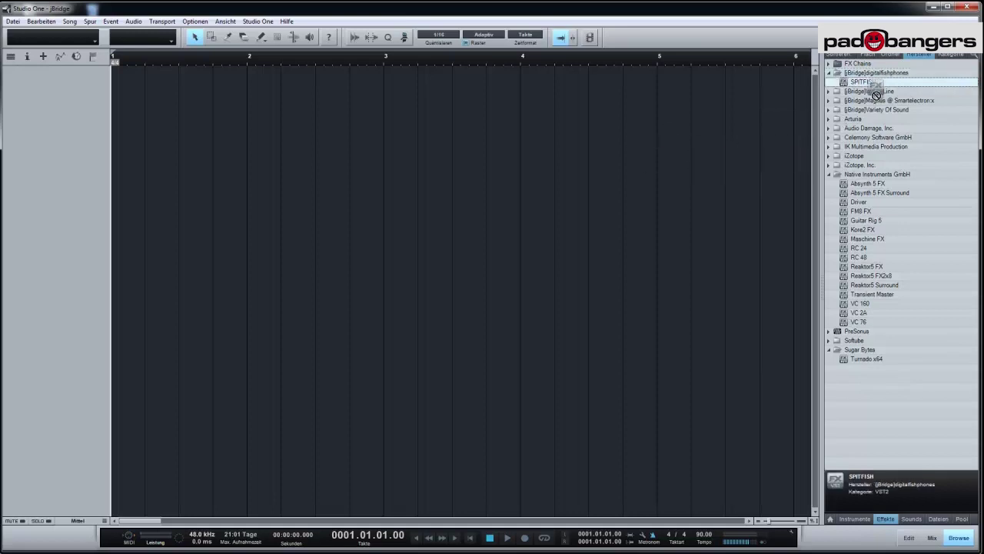
Add a mono audio track and drop SPITFISH onto Spur 1's inserts in the console
right_click(88, 123)
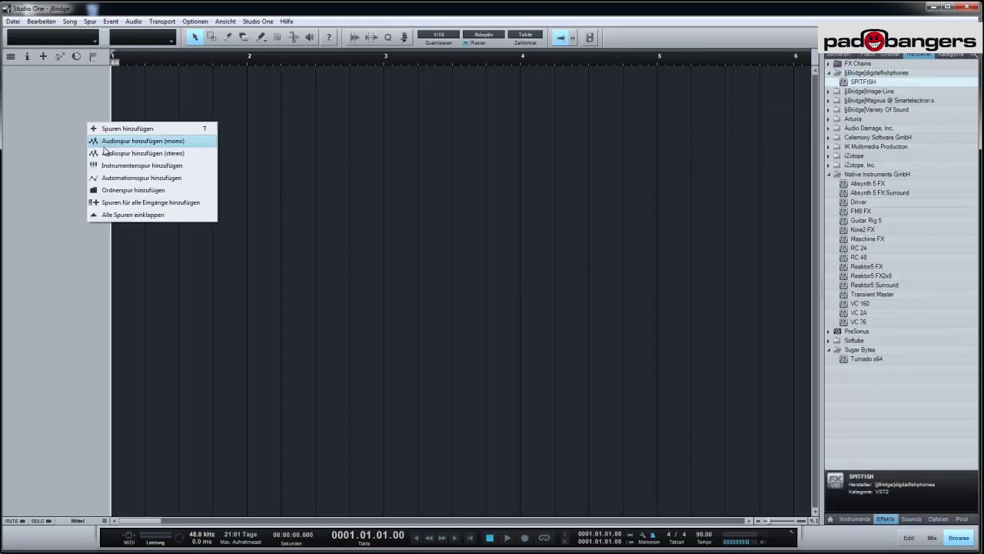
left_click(104, 151)
key("F3")
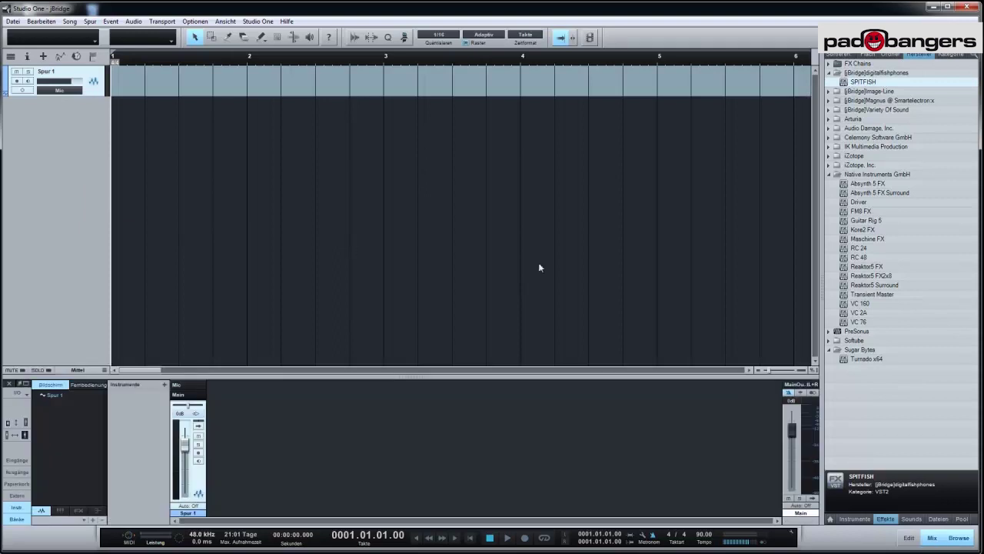
left_click_drag(857, 82, 192, 473)
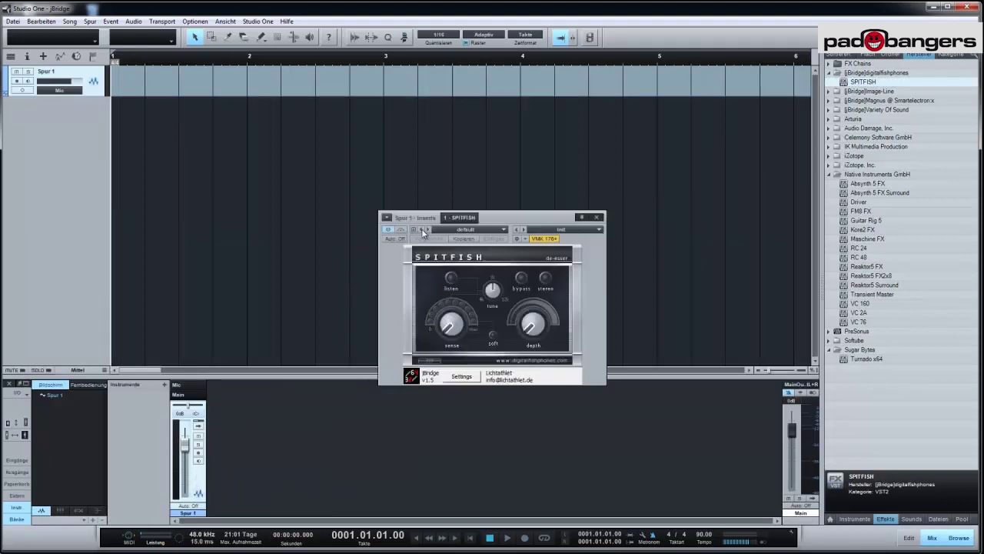
left_click_drag(480, 218, 447, 165)
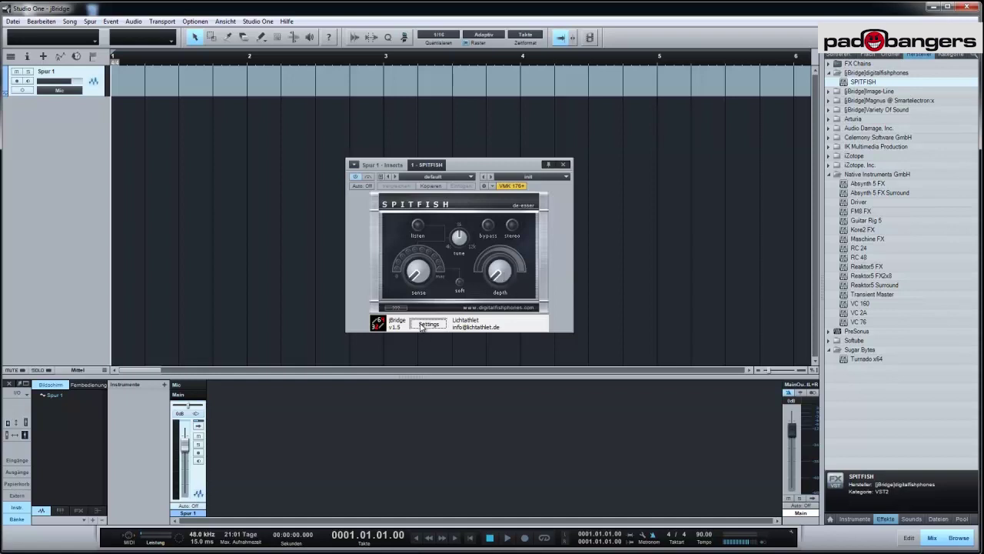
Inspect SPITFISH's jBridge settings, then close them and the SPITFISH plugin window
left_click(423, 325)
left_click_drag(448, 186, 434, 142)
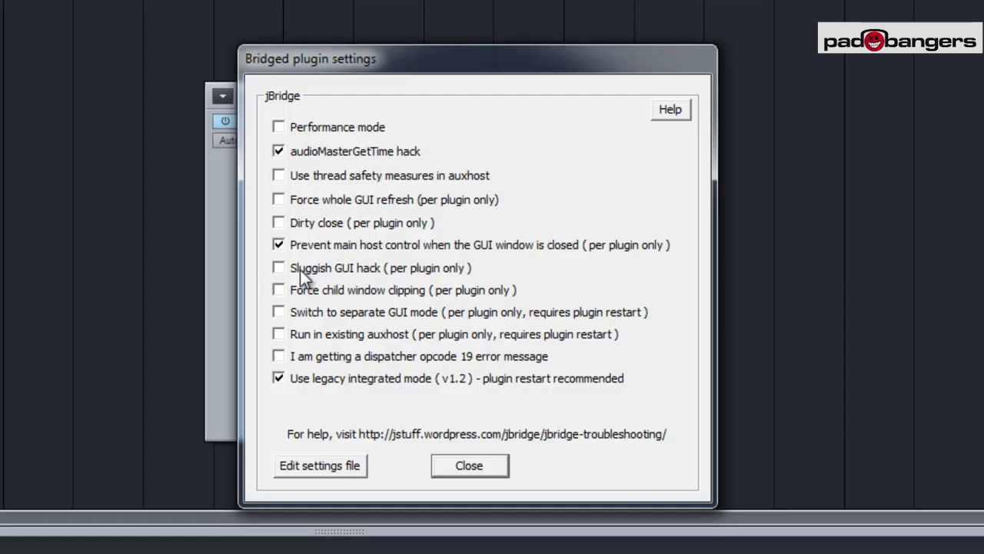
left_click(458, 468)
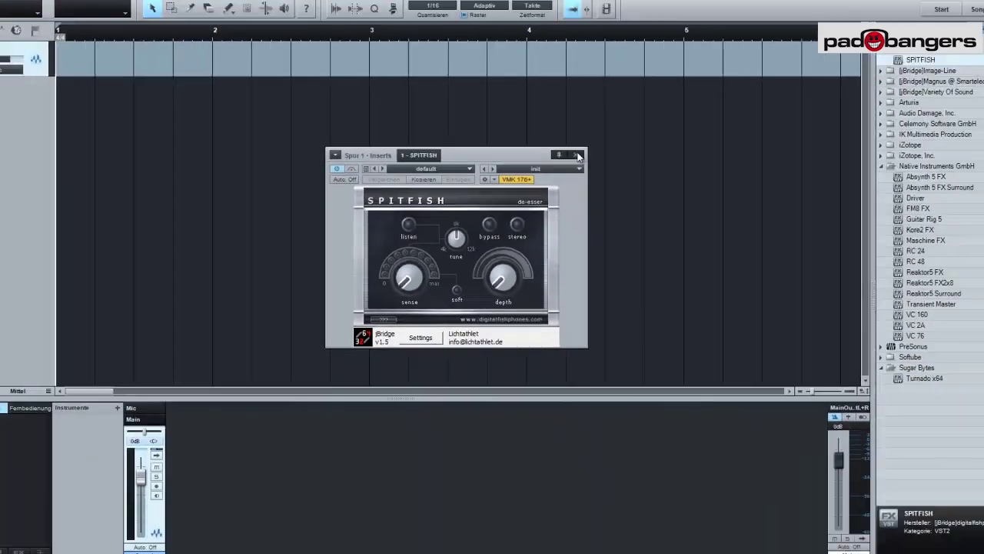
left_click(651, 96)
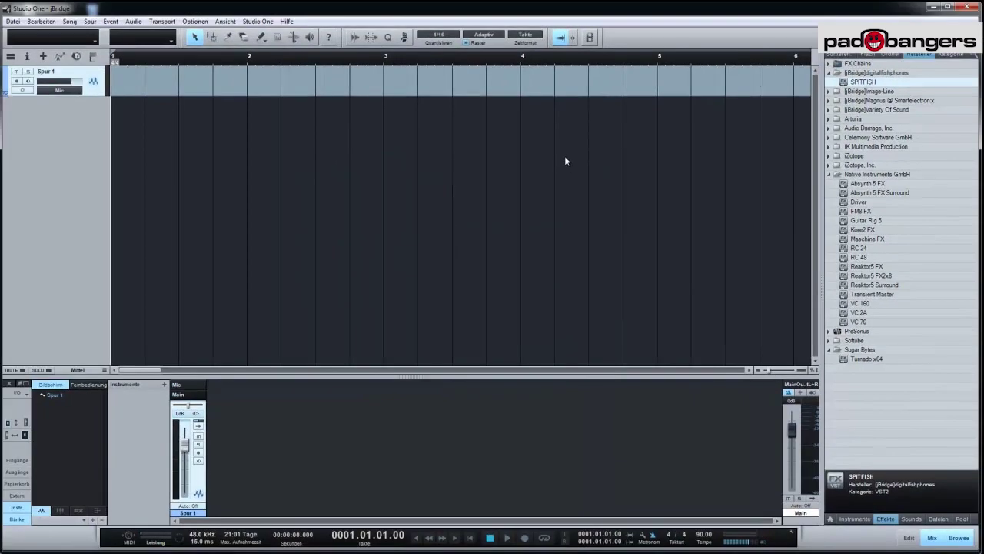